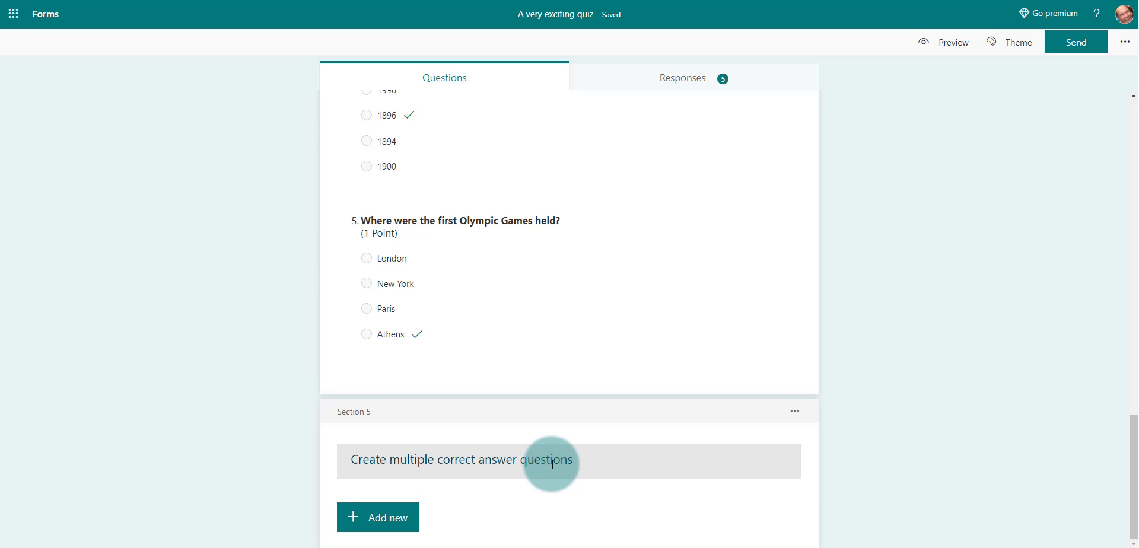
- Add a multiple-answer choice question 6 with the pasted Olympic host cities question and five city options
{"action": "left_click", "coordinate": [402, 522]}
{"action": "left_click", "coordinate": [402, 522]}
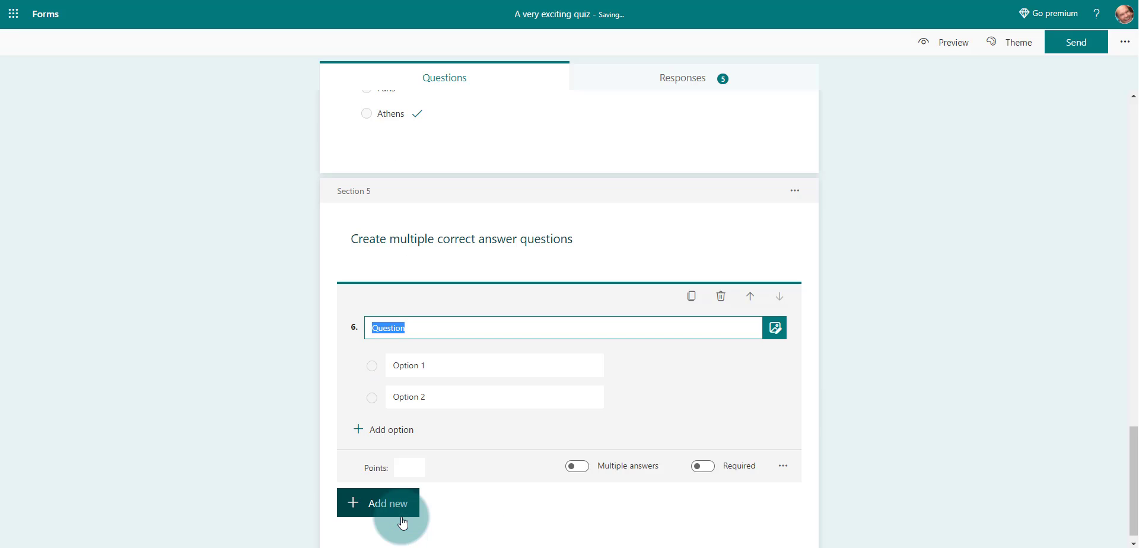
{"action": "left_click", "coordinate": [578, 466]}
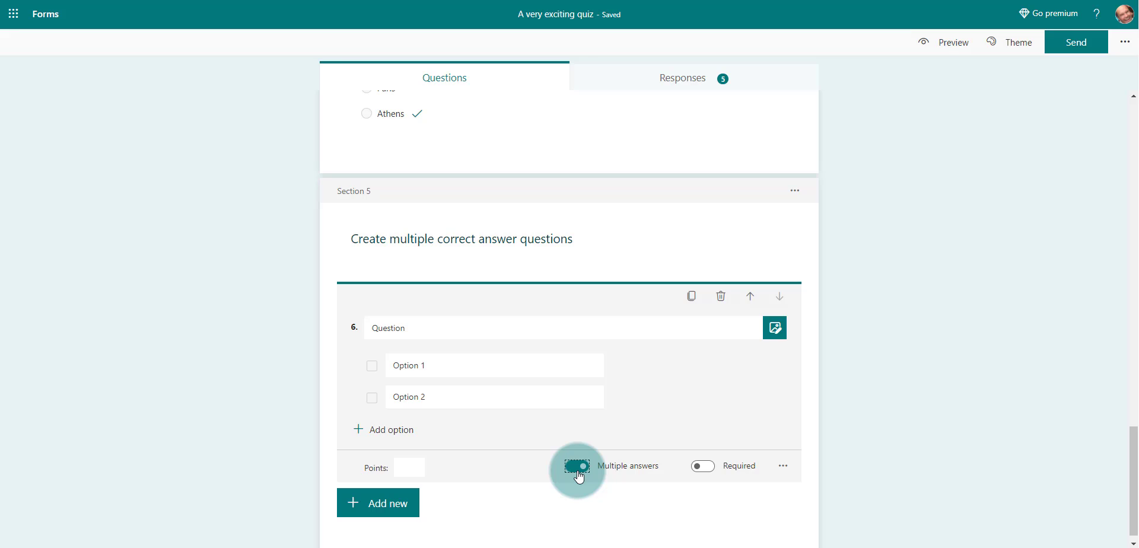
{"action": "left_click", "coordinate": [421, 331]}
{"action": "type", "text": "Which of these cities has hosted the Olympic Games? Tokyo Durham Marseille London Bangkok"}
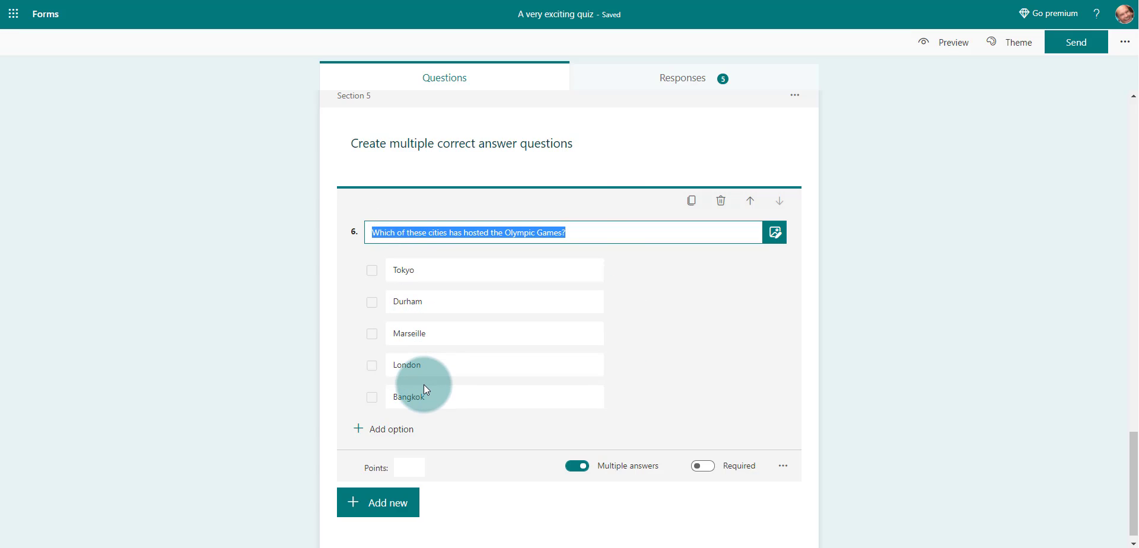
- Add Osaka as a sixth option below Bangkok
{"action": "left_click", "coordinate": [375, 432]}
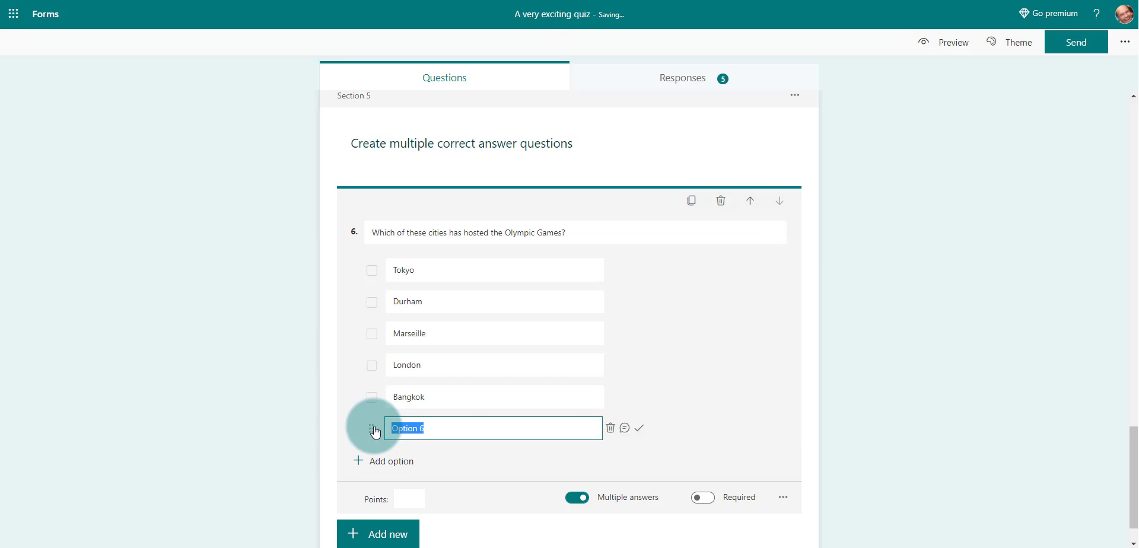
{"action": "left_click", "coordinate": [611, 428]}
{"action": "left_click", "coordinate": [517, 399]}
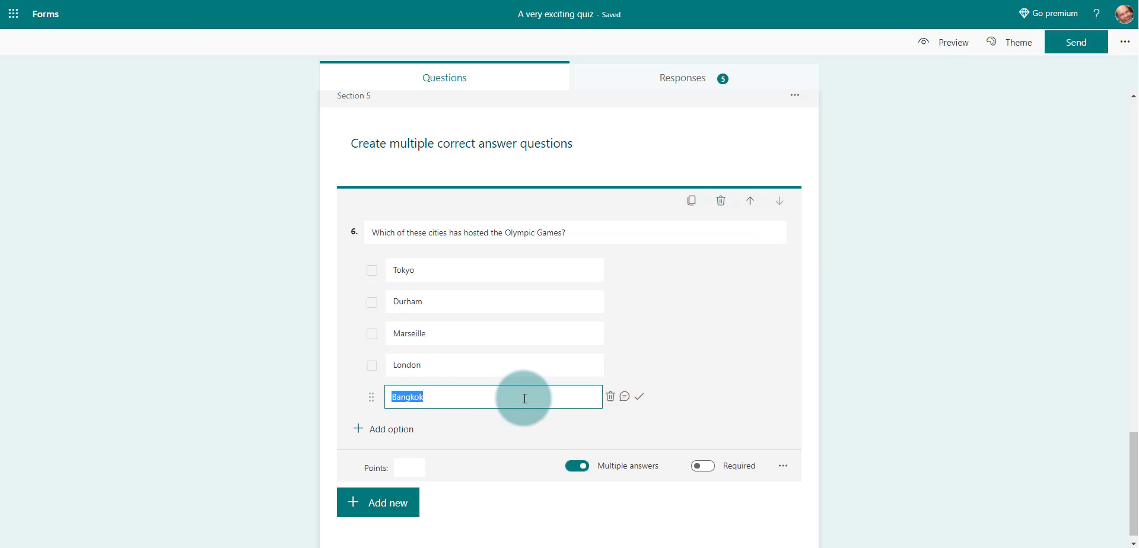
{"action": "left_click", "coordinate": [525, 398]}
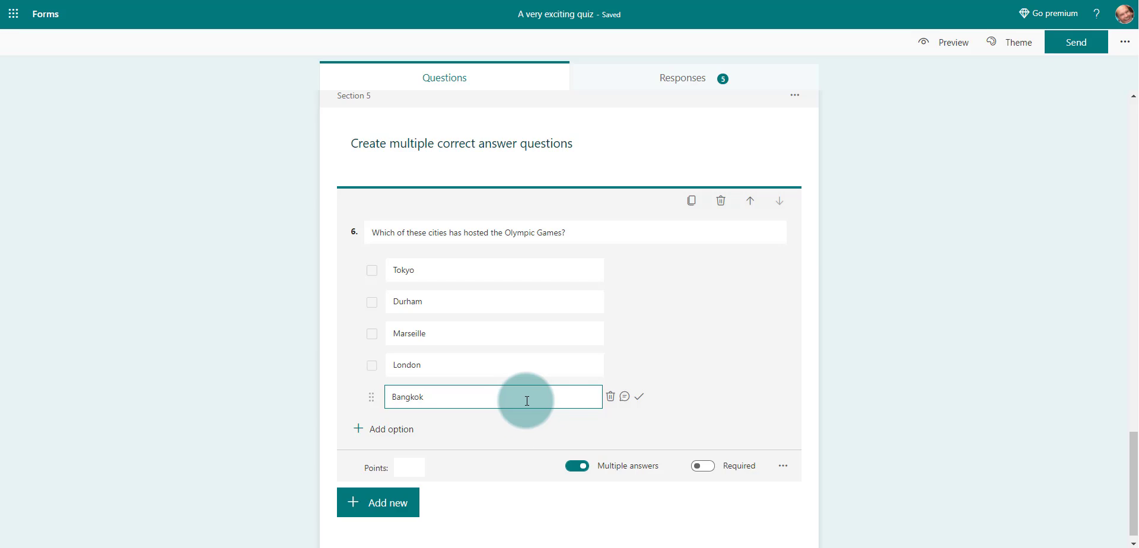
{"action": "key", "text": "Return"}
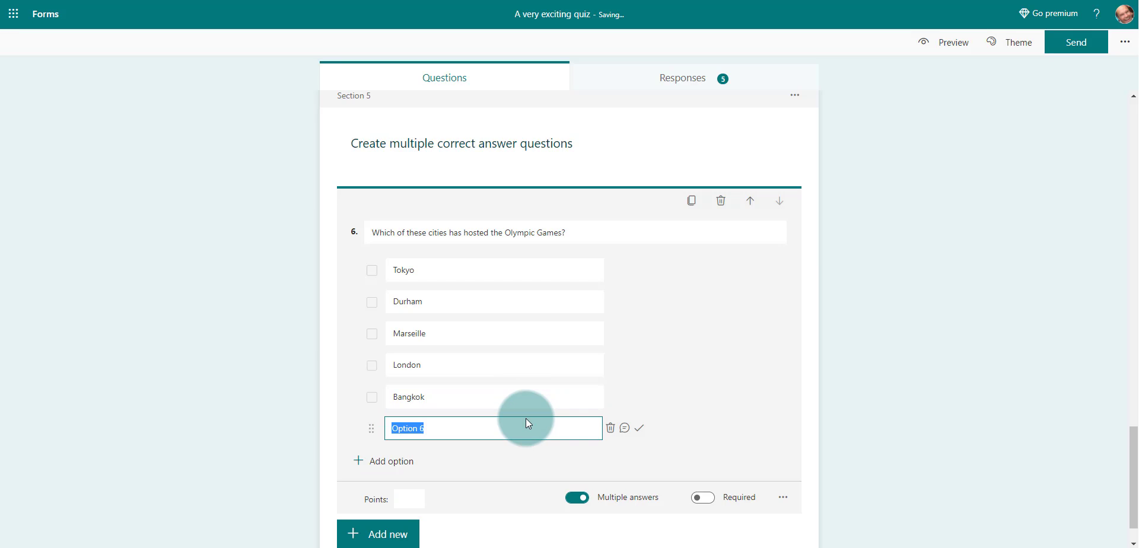
{"action": "type", "text": "Osaka"}
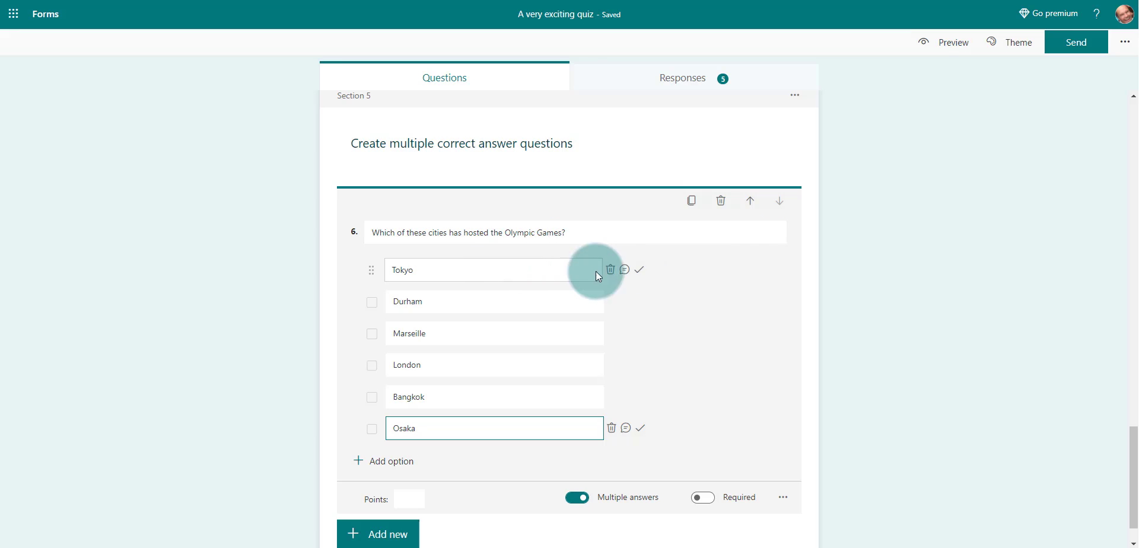
- Mark Tokyo and London as correct answers for question 6
{"action": "left_click", "coordinate": [639, 271]}
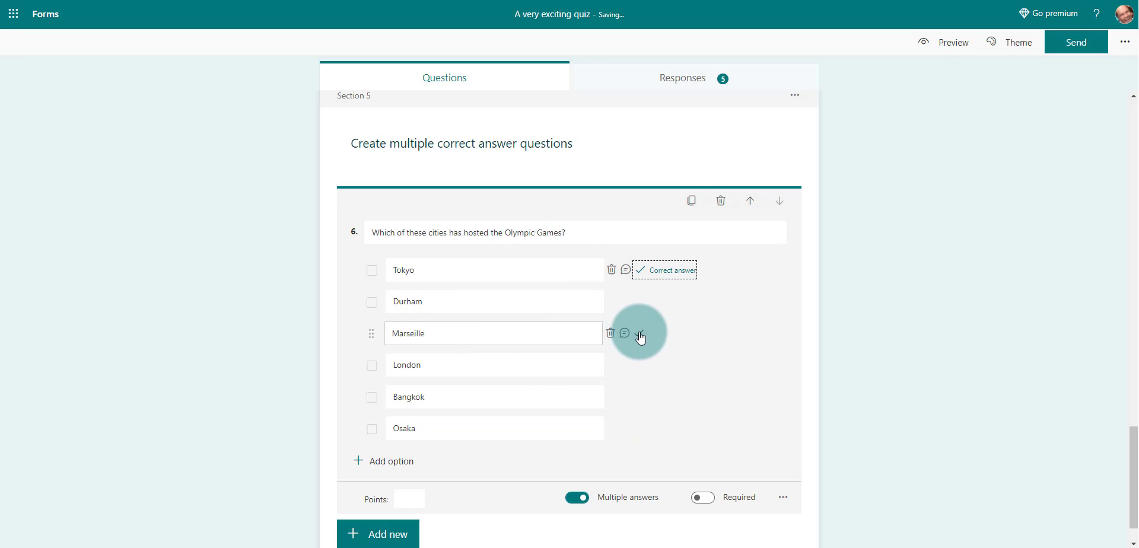
{"action": "left_click", "coordinate": [640, 365]}
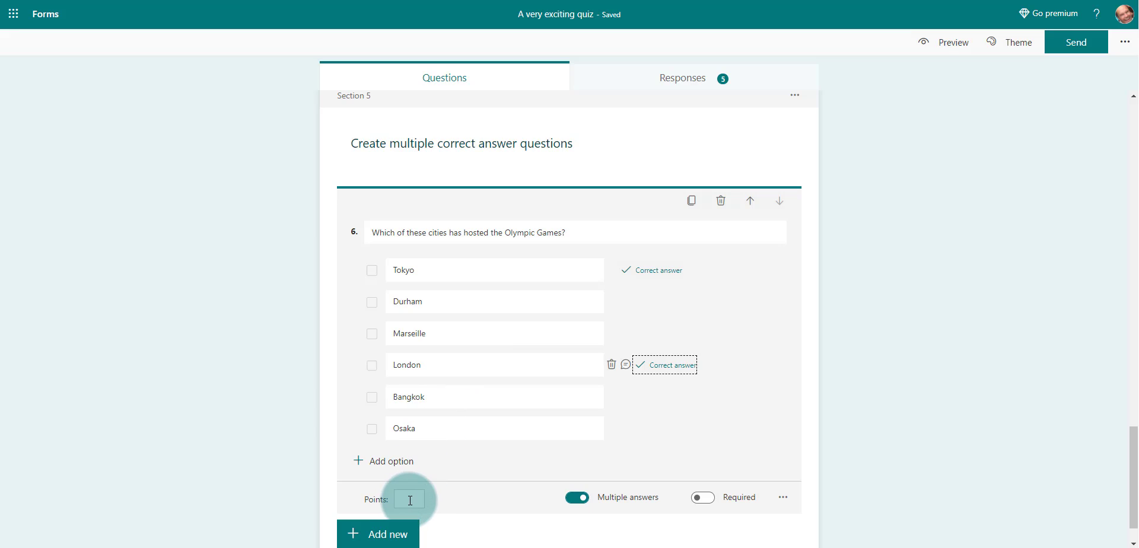
- Give question 6 a value of 2 points, leaving Tokyo and London as the only correct answers
{"action": "left_click", "coordinate": [410, 499]}
{"action": "type", "text": "2"}
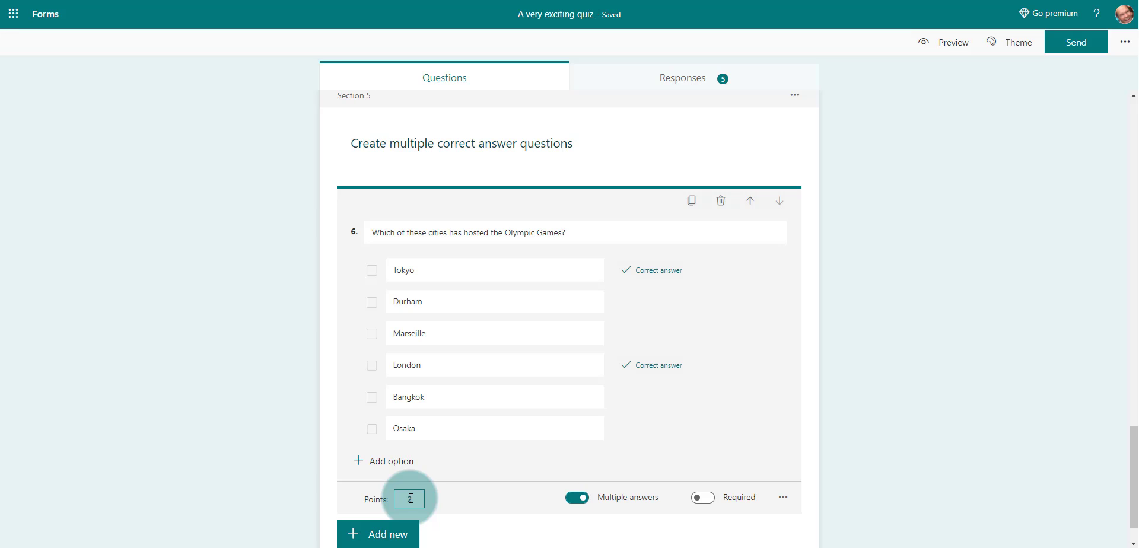
{"action": "left_click", "coordinate": [657, 274]}
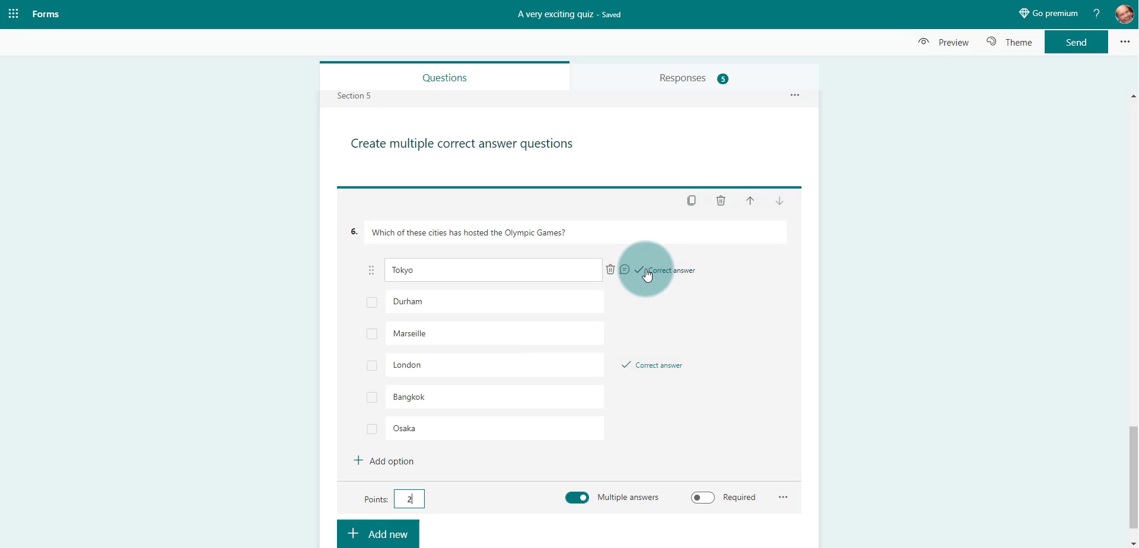
{"action": "left_click", "coordinate": [646, 274]}
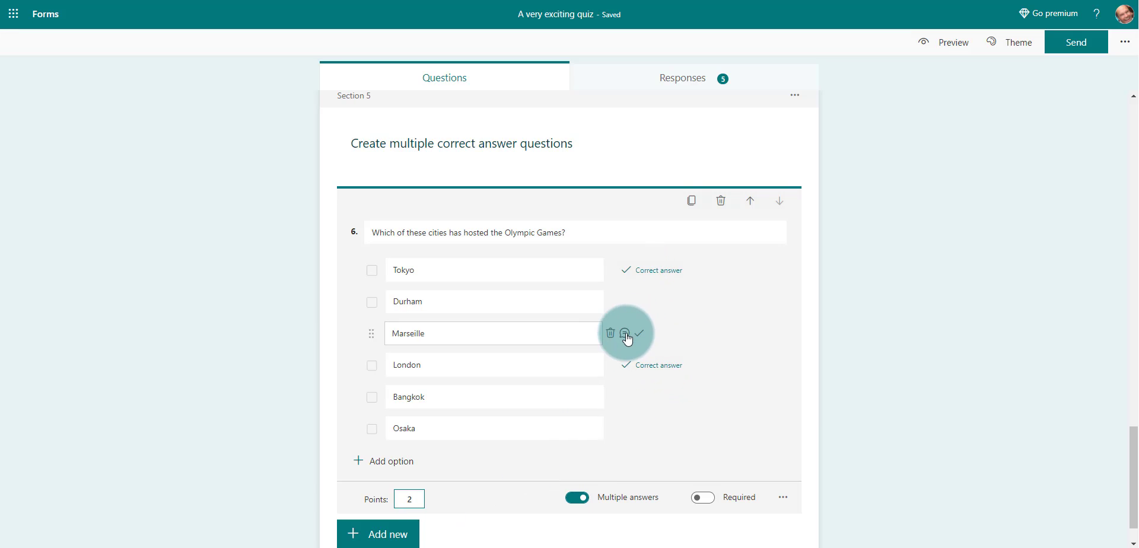
{"action": "left_click", "coordinate": [647, 333]}
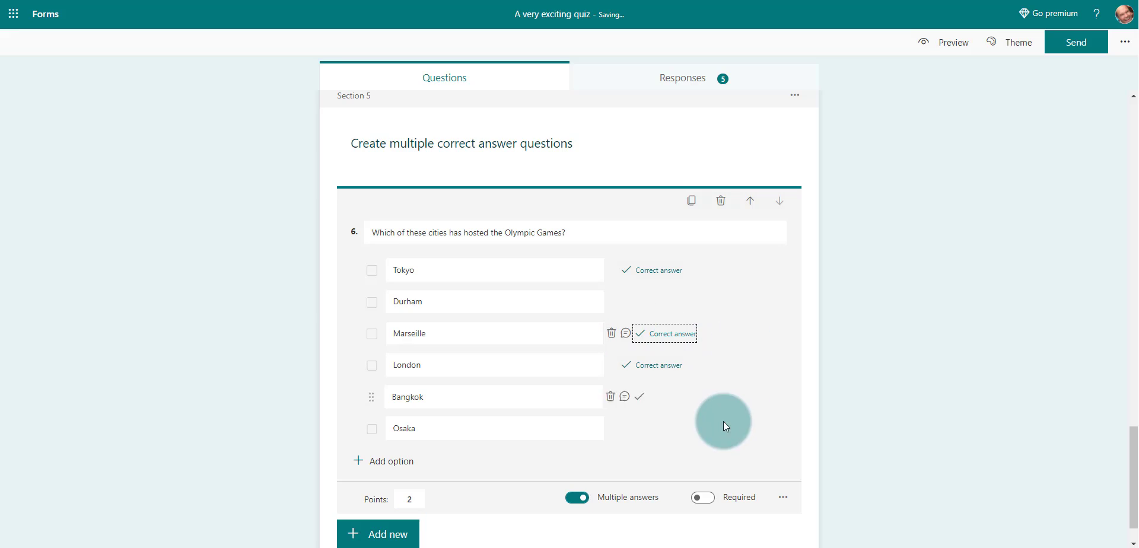
{"action": "left_click", "coordinate": [640, 340]}
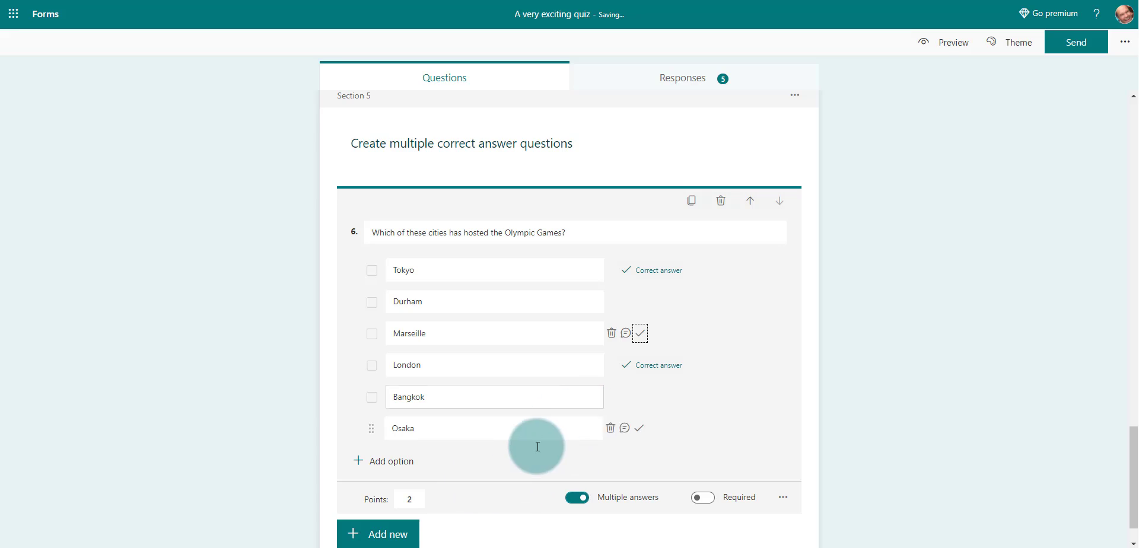
{"action": "left_click", "coordinate": [475, 474]}
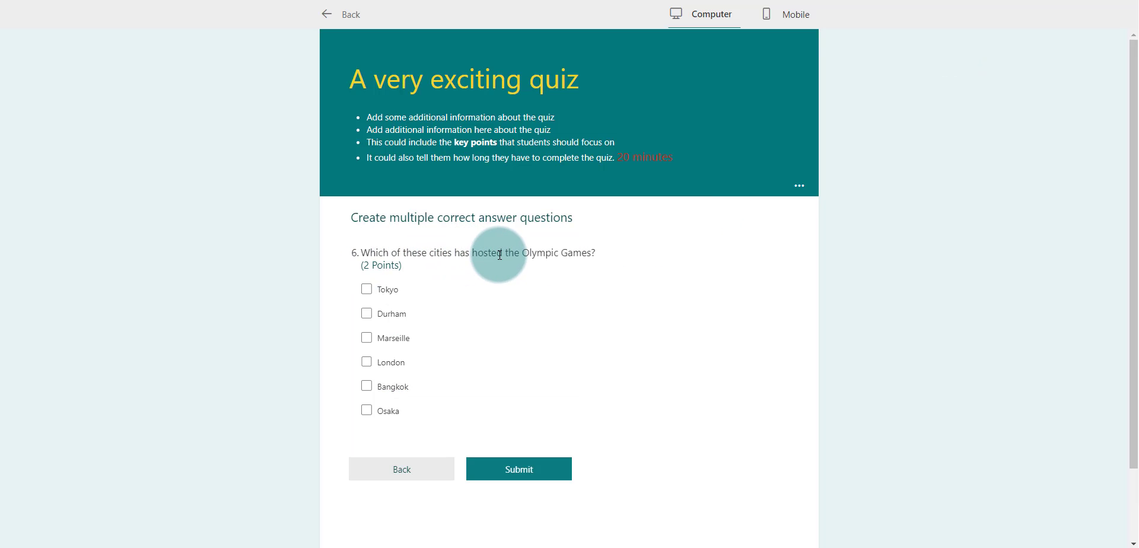
- Answer question 6 with Tokyo and Marseille in the preview and submit the response
{"action": "left_click", "coordinate": [388, 289]}
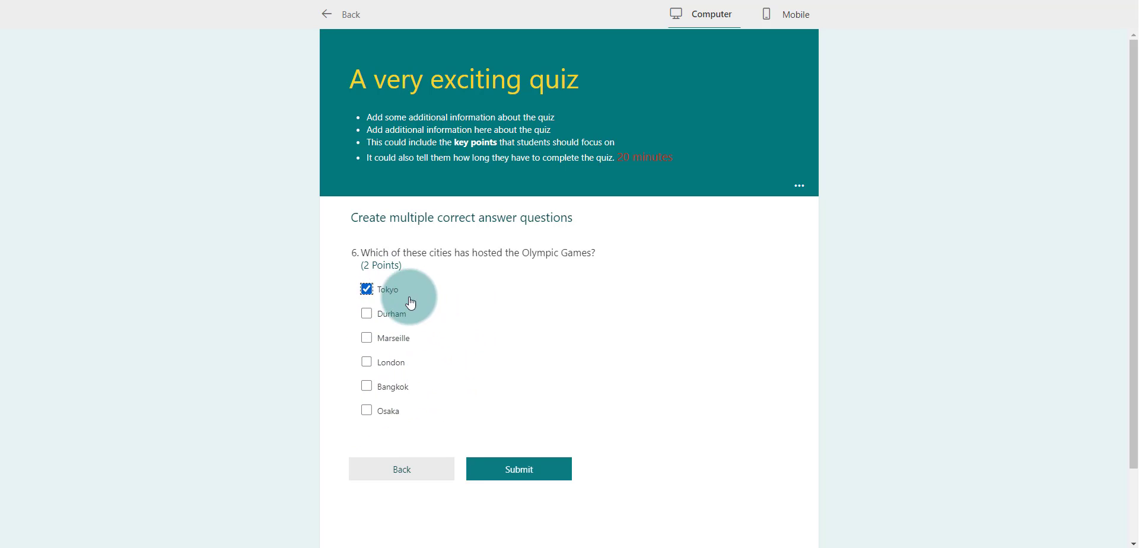
{"action": "left_click", "coordinate": [391, 341]}
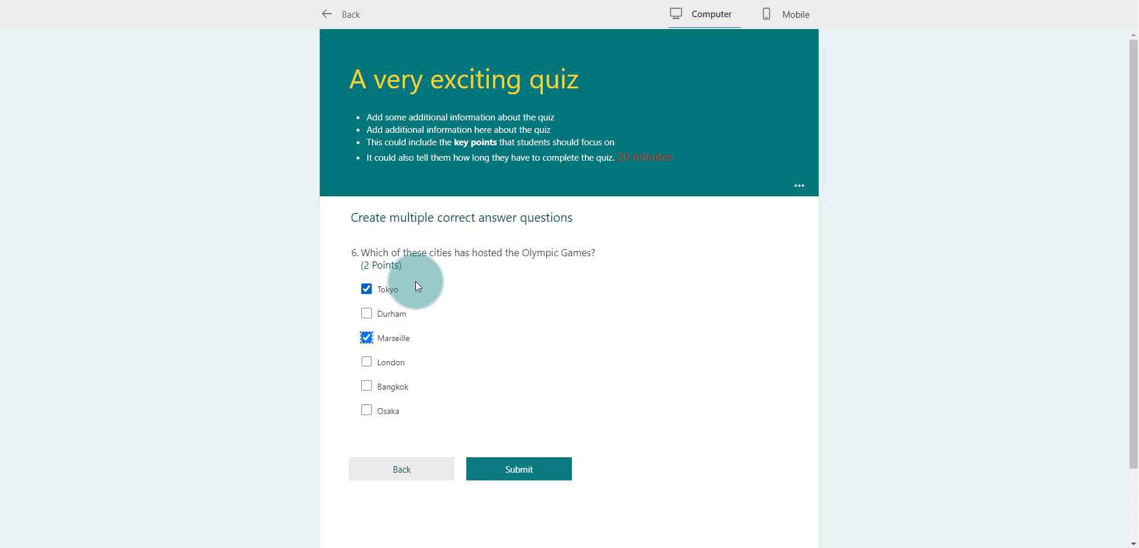
{"action": "left_click", "coordinate": [520, 469]}
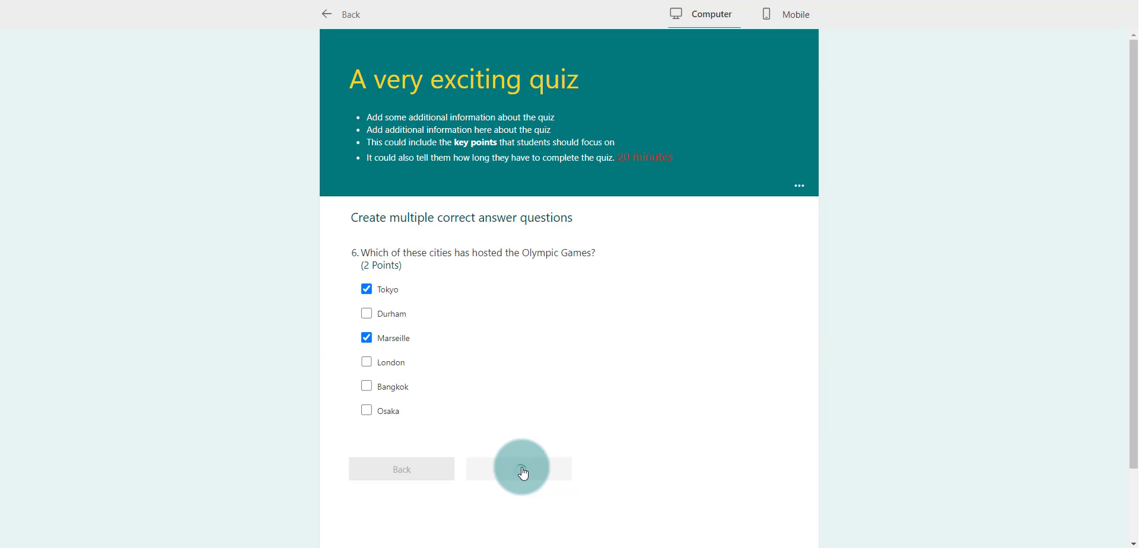
- View the results and find question 6 scored 0 of 2 points
{"action": "left_click", "coordinate": [399, 214]}
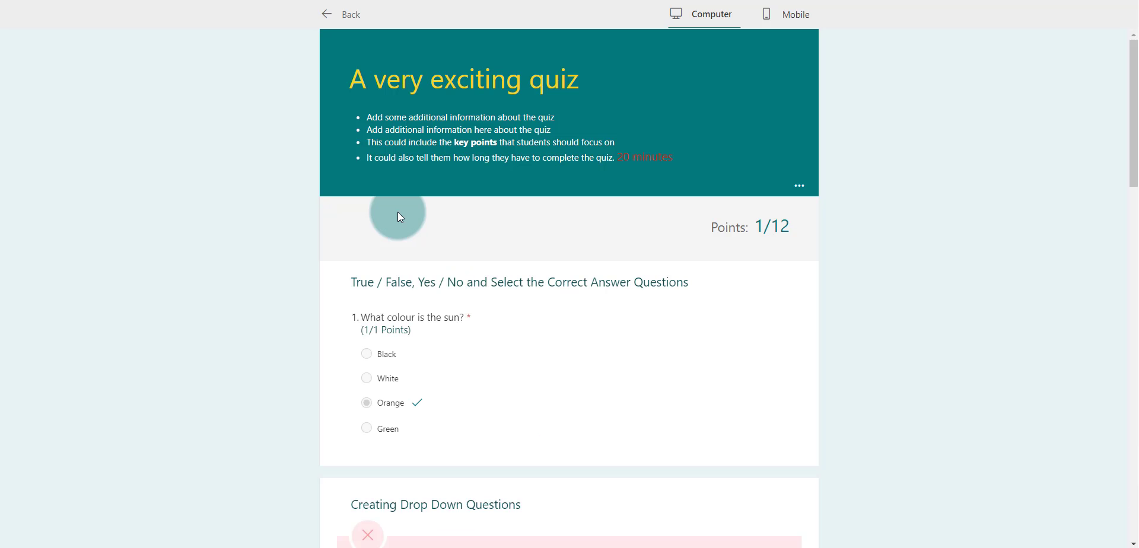
{"action": "scroll", "coordinate": [517, 324], "scroll_direction": "down", "scroll_amount": 2}
{"action": "scroll", "coordinate": [517, 325], "scroll_direction": "down", "scroll_amount": 15}
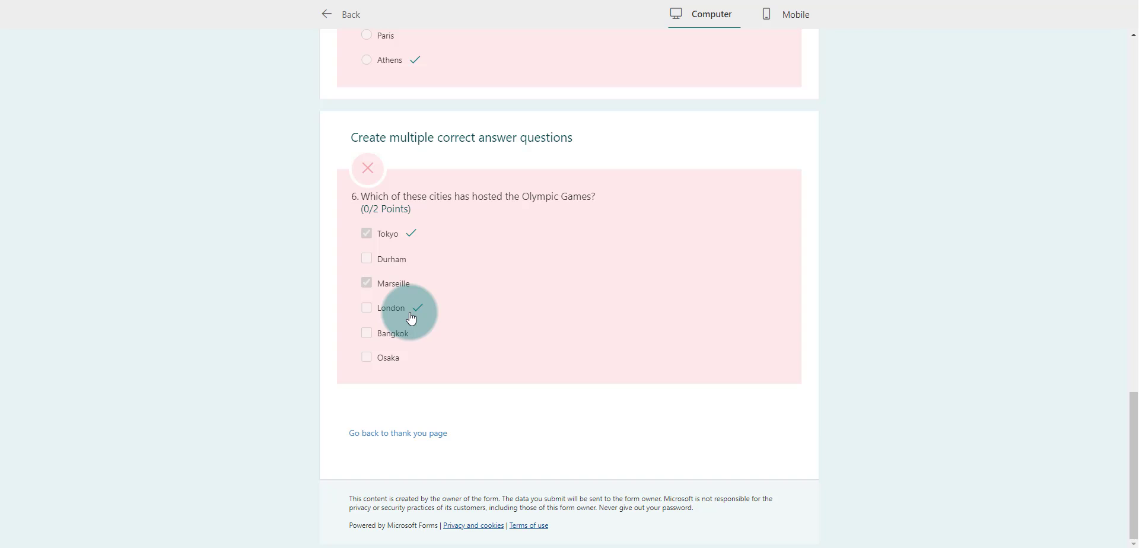
- Open Respondent 5's answers in Review answers on the quiz's Responses page
{"action": "left_click", "coordinate": [341, 15]}
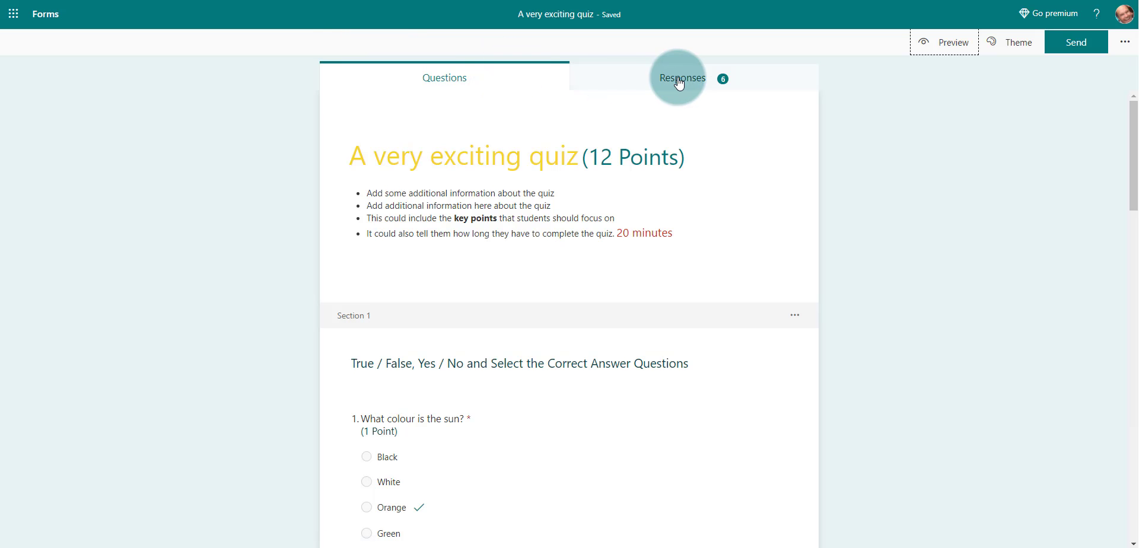
{"action": "left_click", "coordinate": [680, 84]}
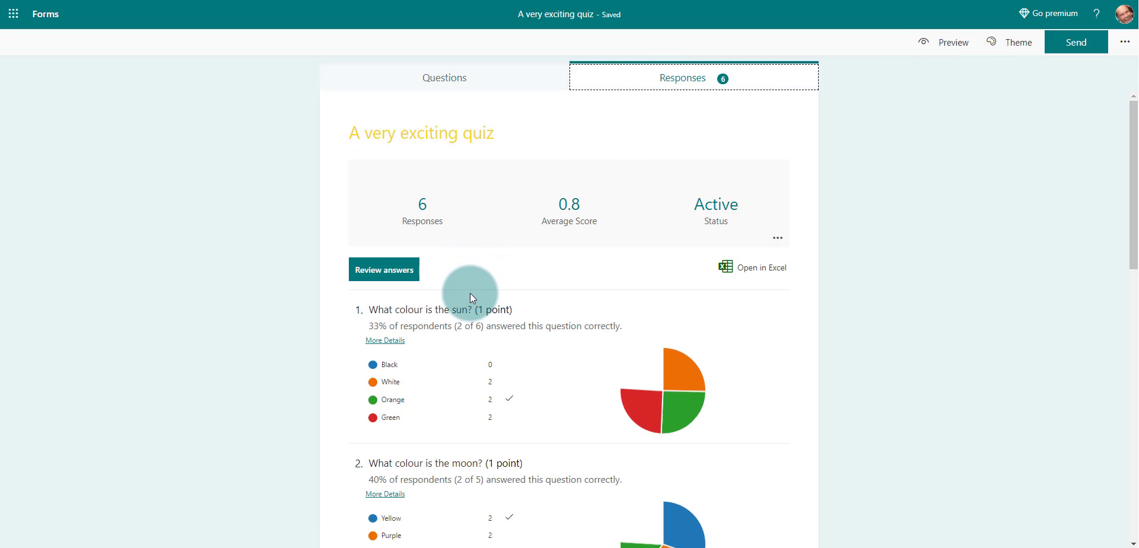
{"action": "left_click", "coordinate": [399, 271]}
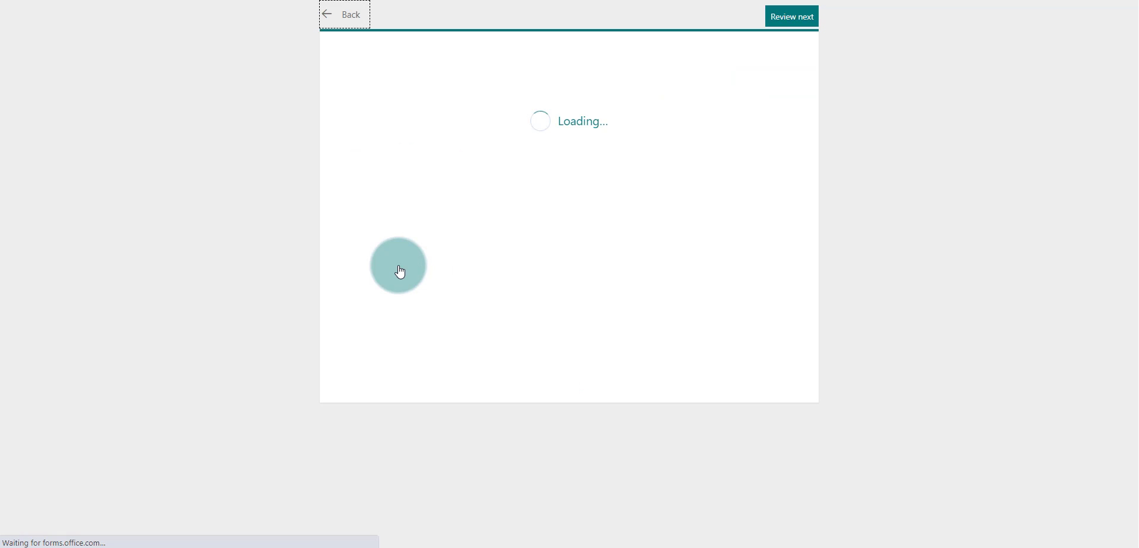
{"action": "left_click", "coordinate": [532, 143]}
{"action": "left_click", "coordinate": [468, 289]}
{"action": "scroll", "coordinate": [536, 284], "scroll_direction": "down", "scroll_amount": 4}
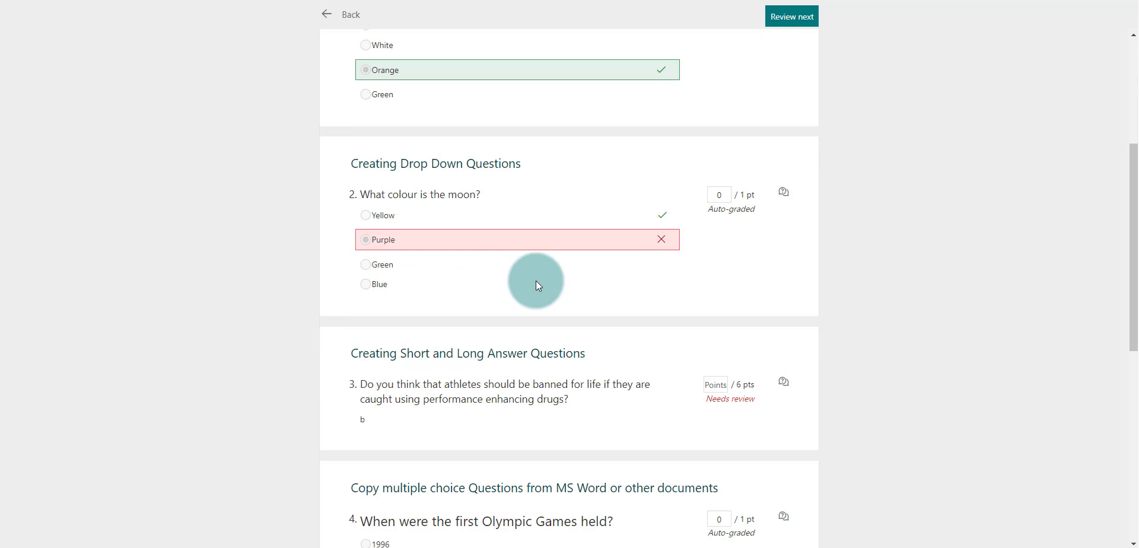
{"action": "scroll", "coordinate": [536, 285], "scroll_direction": "down", "scroll_amount": 7}
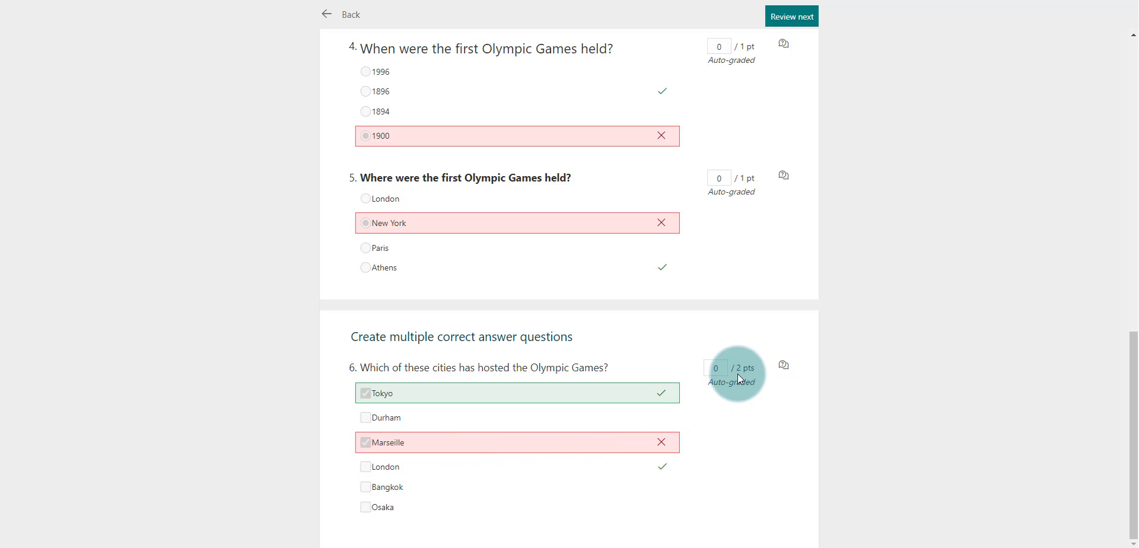
- Change question 6's score from 0 to 1 out of 2 points and return to the summary
{"action": "left_click", "coordinate": [719, 368]}
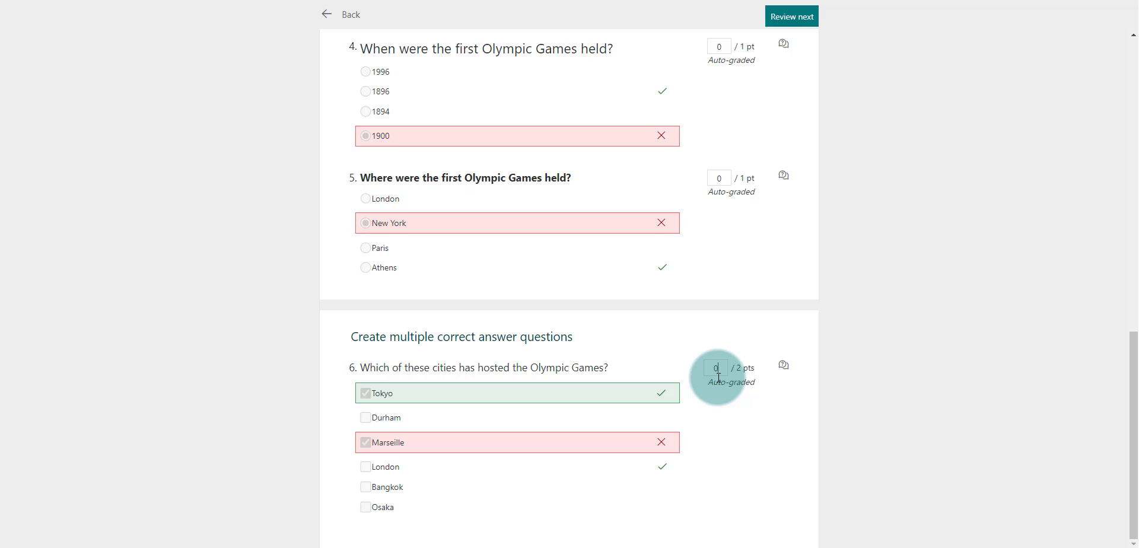
{"action": "key", "text": "BackSpace"}
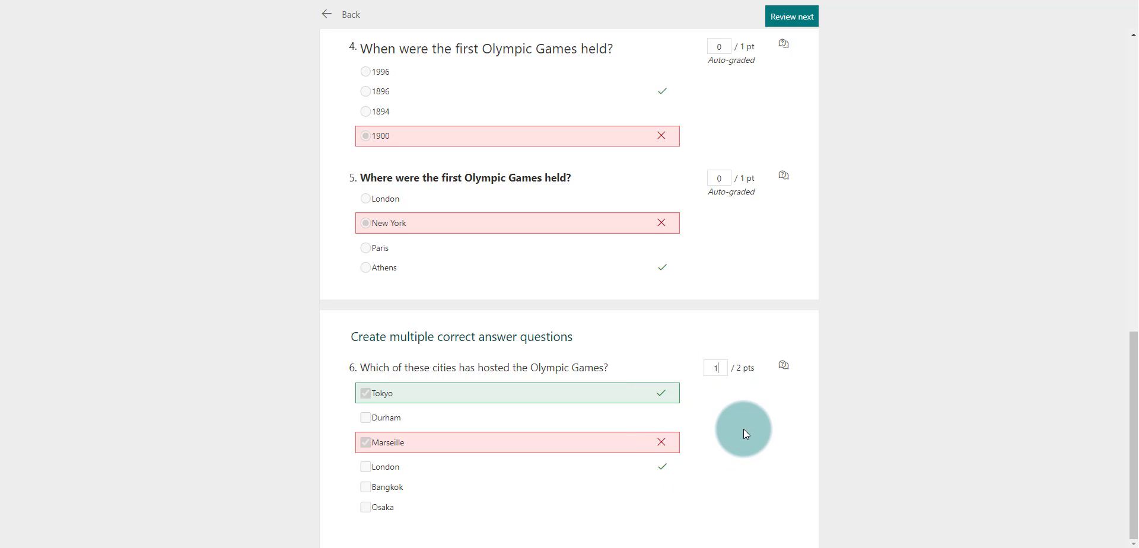
{"action": "scroll", "coordinate": [742, 428], "scroll_direction": "up", "scroll_amount": 1}
{"action": "scroll", "coordinate": [736, 425], "scroll_direction": "down", "scroll_amount": 1}
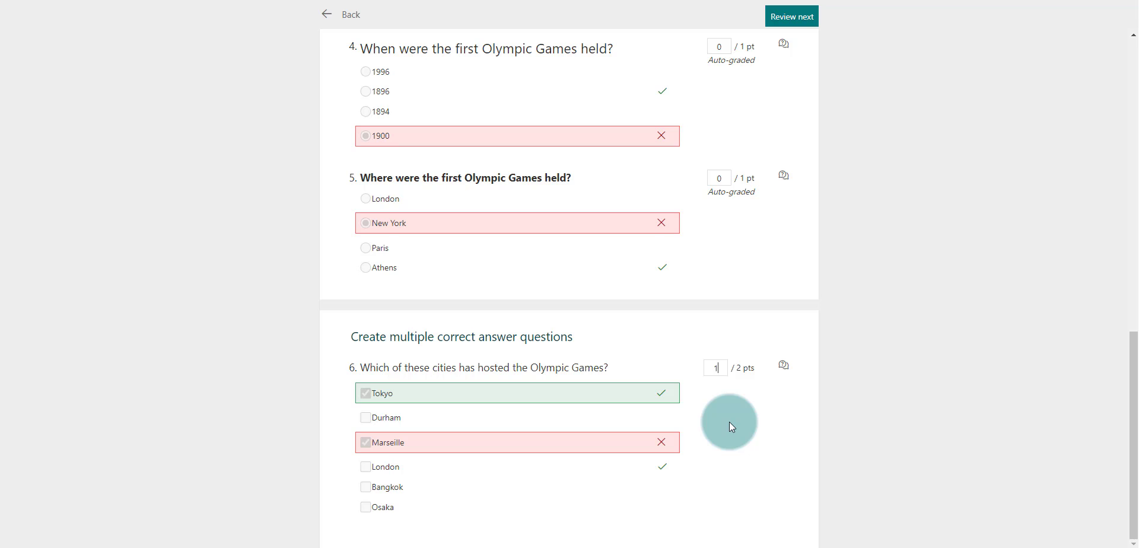
{"action": "left_click", "coordinate": [325, 13]}
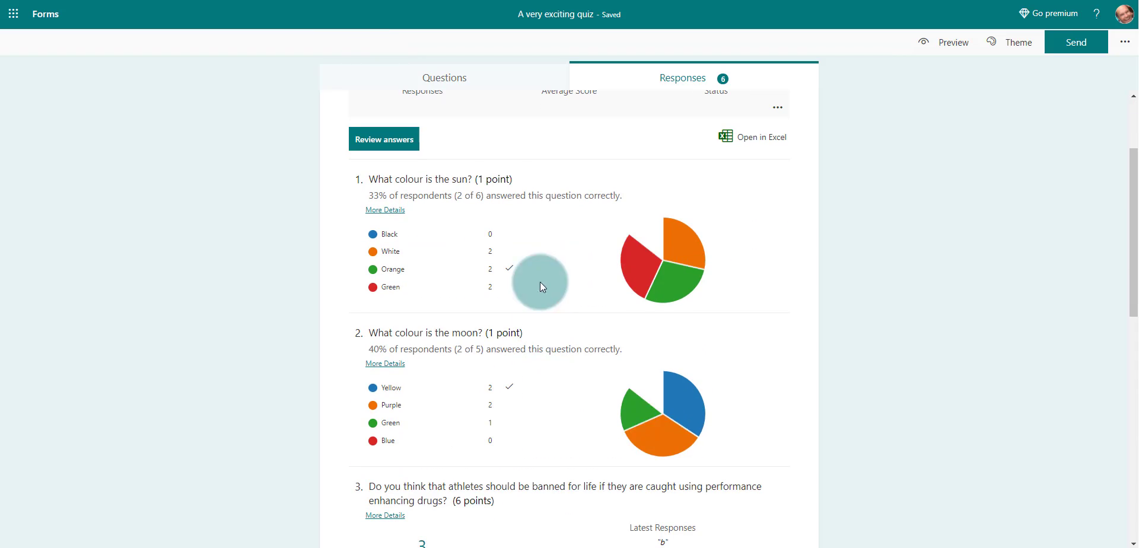
- Turn on Shuffle options for question 6 from its More settings menu
{"action": "left_click", "coordinate": [468, 71]}
{"action": "scroll", "coordinate": [694, 354], "scroll_direction": "down", "scroll_amount": 4}
{"action": "scroll", "coordinate": [695, 354], "scroll_direction": "down", "scroll_amount": 20}
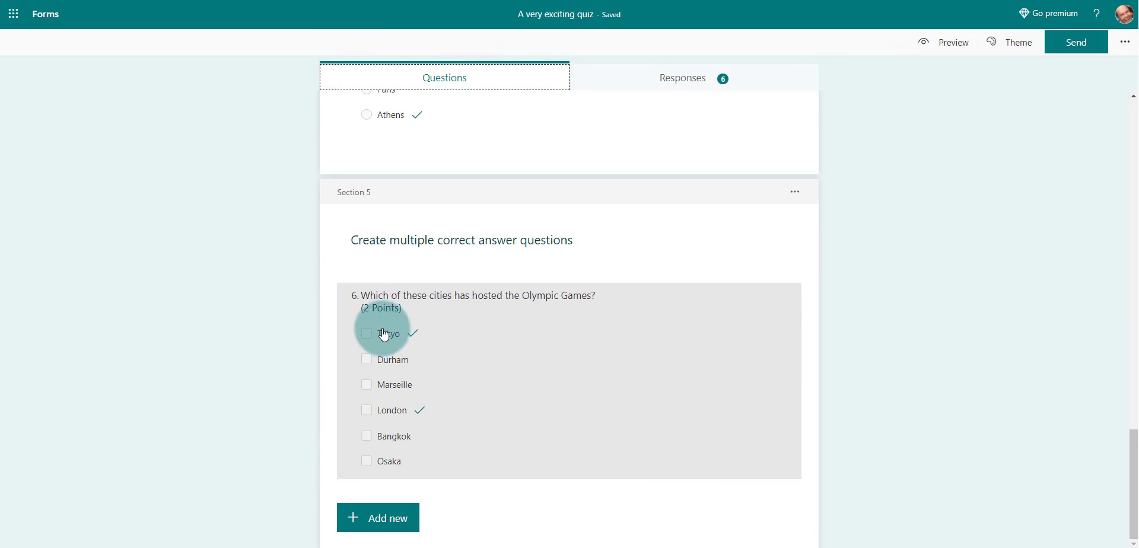
{"action": "left_click", "coordinate": [575, 419]}
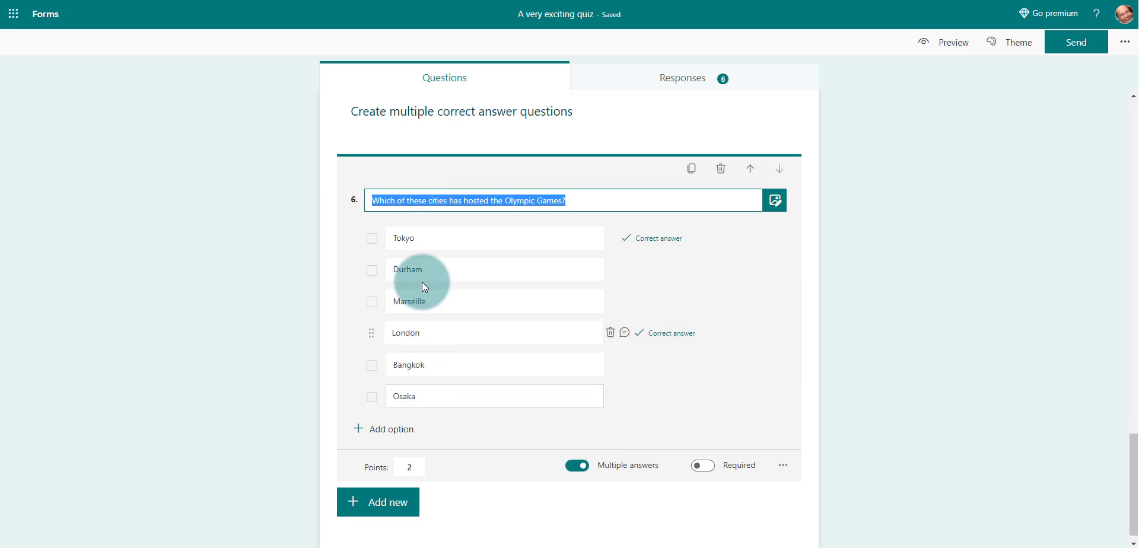
{"action": "left_click", "coordinate": [785, 469]}
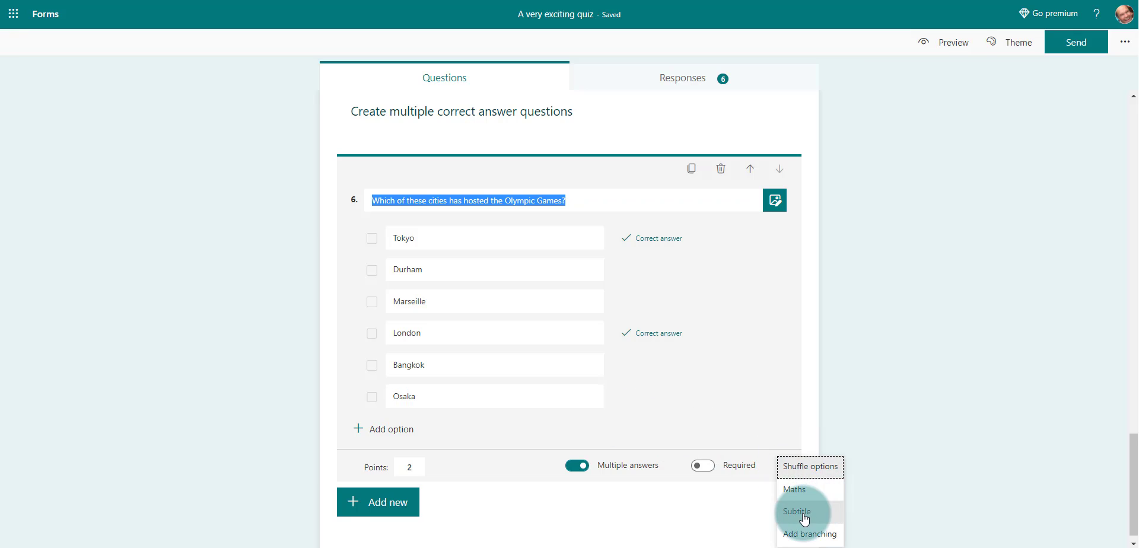
{"action": "scroll", "coordinate": [821, 511], "scroll_direction": "down", "scroll_amount": 1}
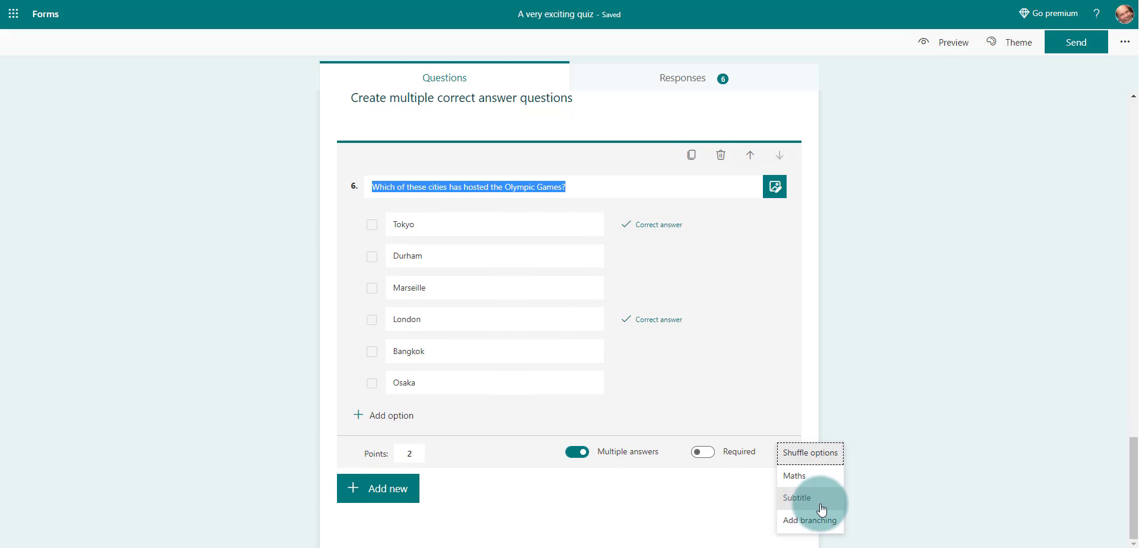
{"action": "left_click", "coordinate": [821, 455]}
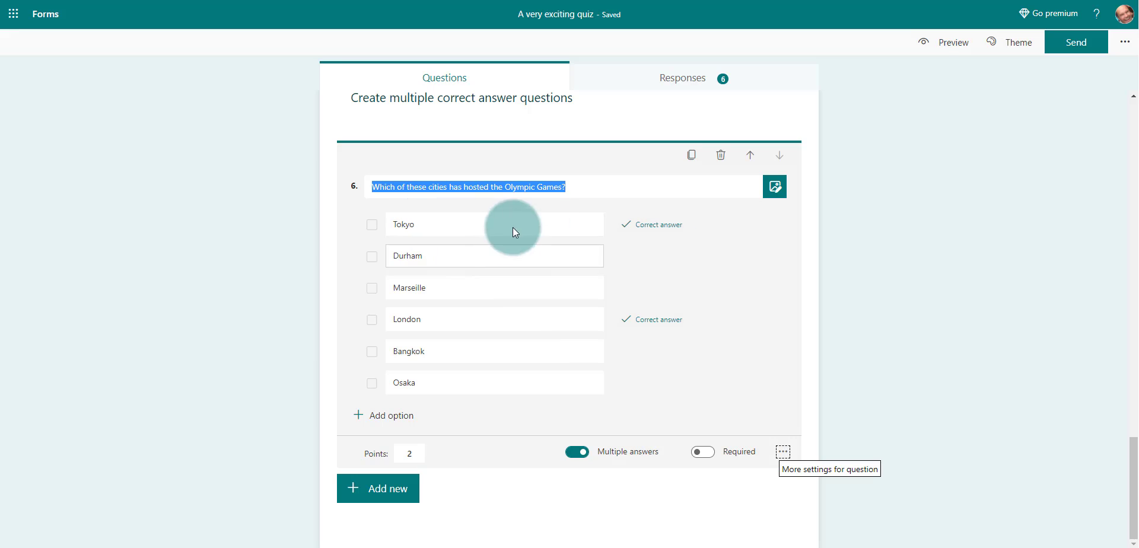
- Preview the quiz to see question 6's city options in shuffled order
{"action": "left_click", "coordinate": [936, 55]}
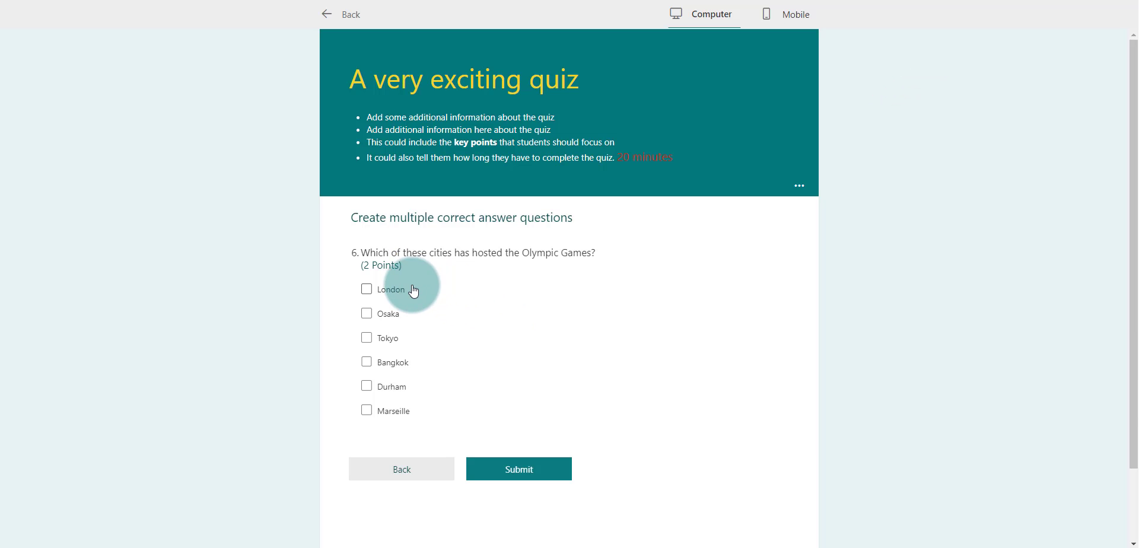